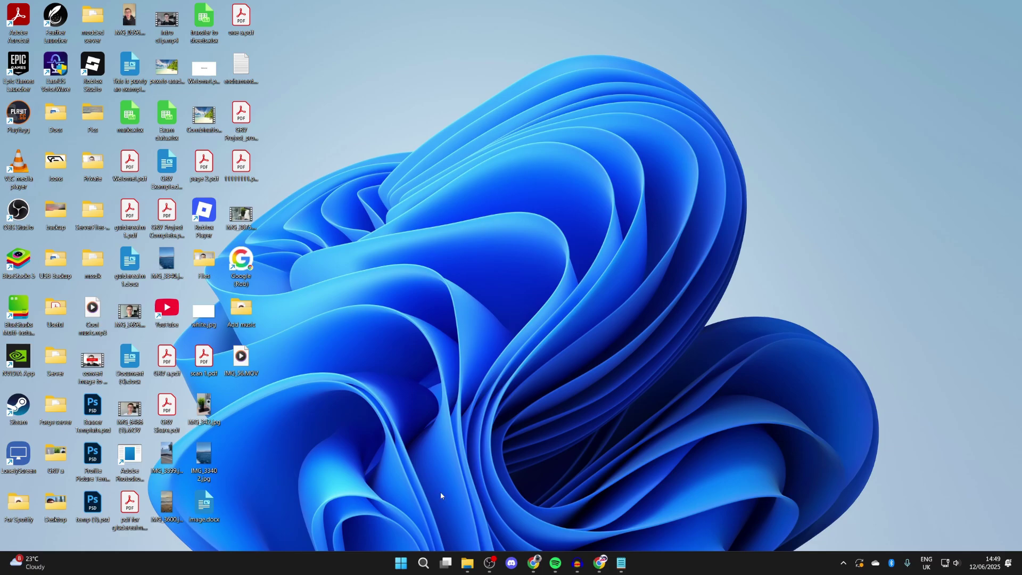
Search Windows for "micro" to find Microsoft Store among the results.
click(421, 566)
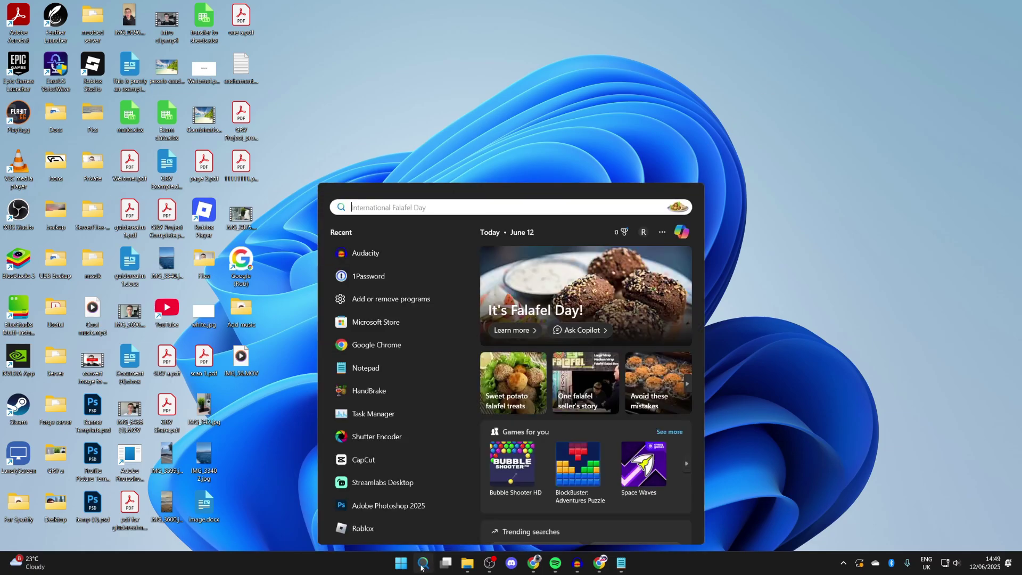
text(micro)
Launch Microsoft Store, search it for "microsoft 365" and go to the Microsoft 365 listing.
click(433, 327)
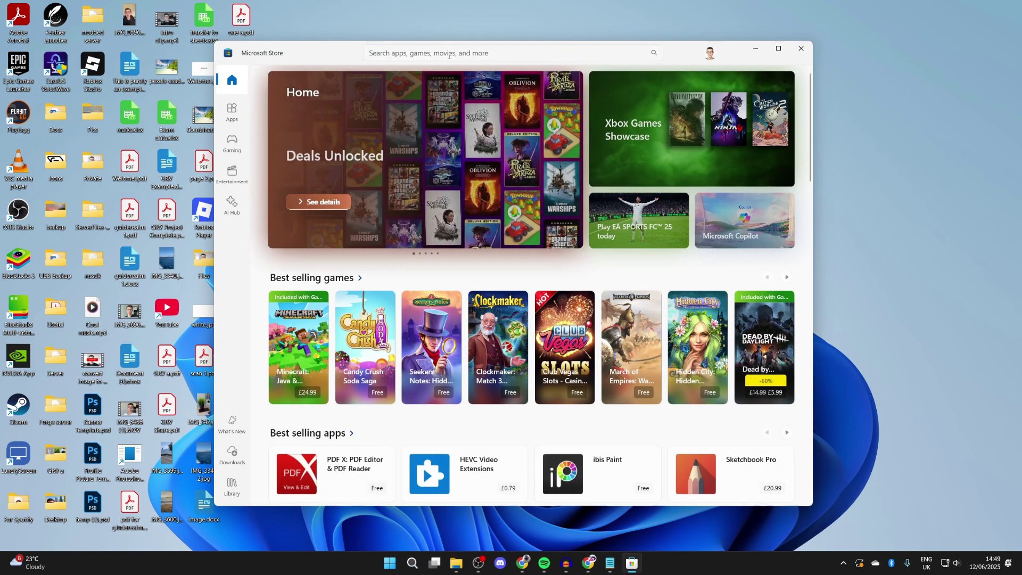
click(448, 53)
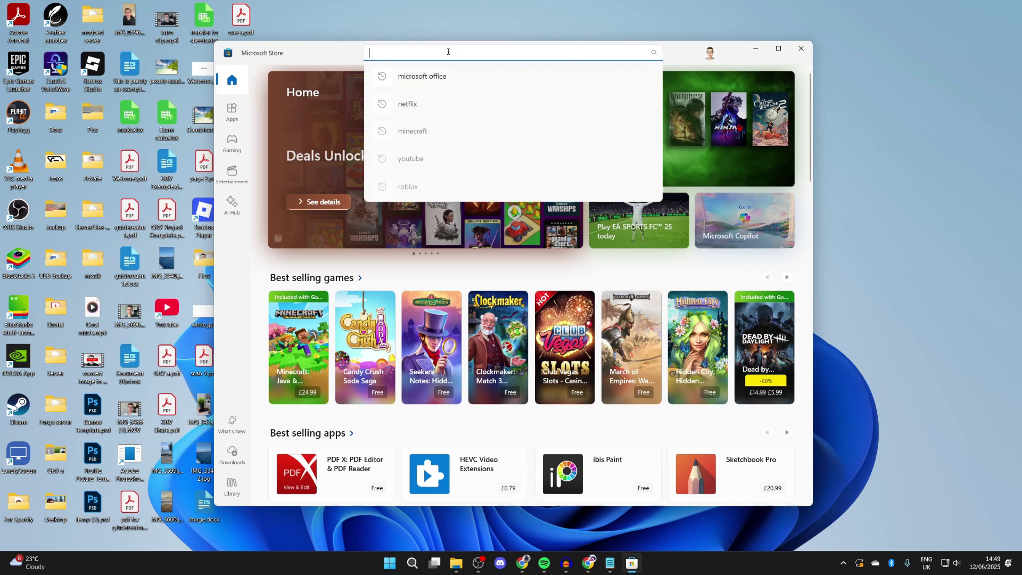
text(microsoft 36)
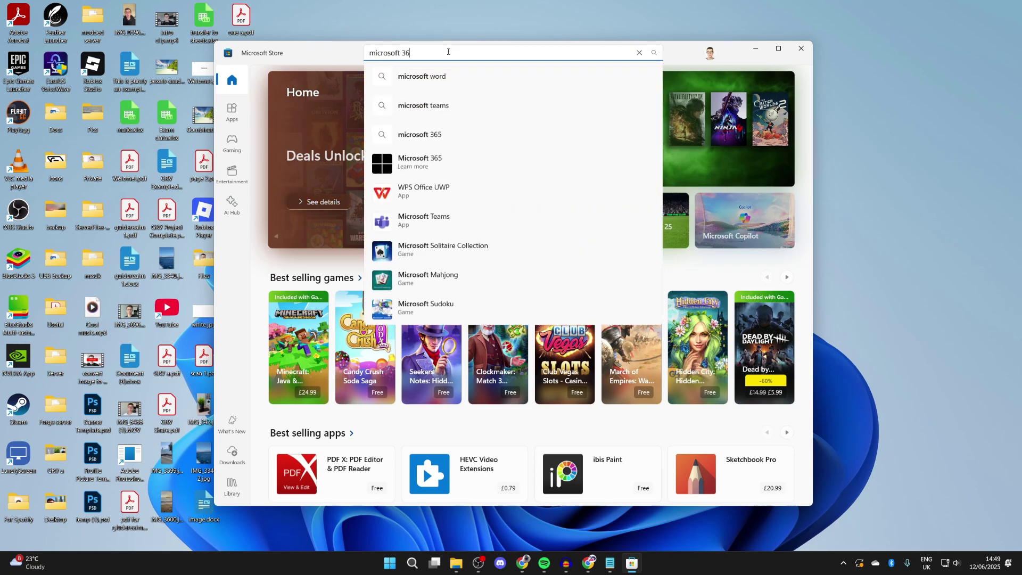
text(5)
key(Return)
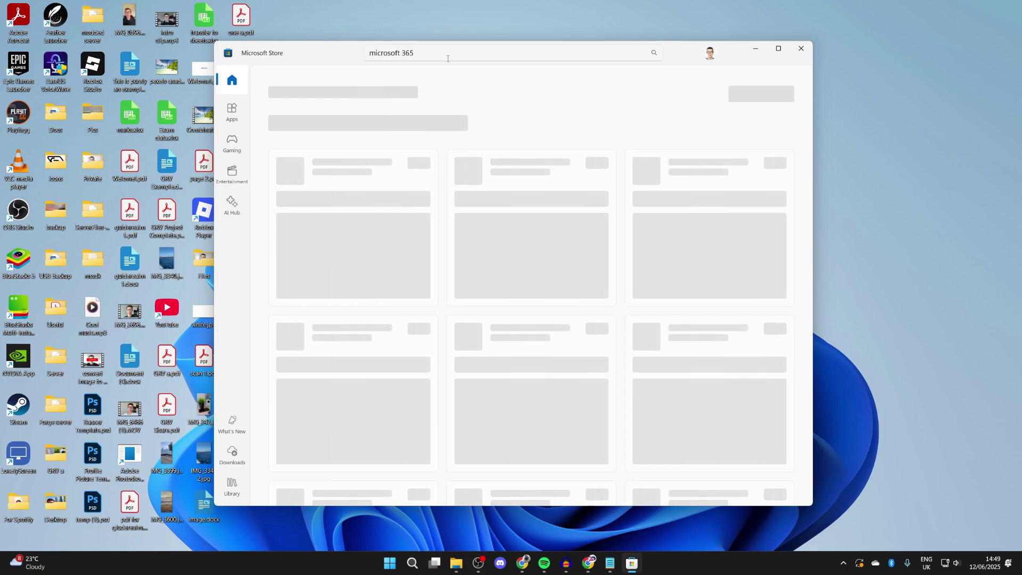
scroll(392, 274, down, 3)
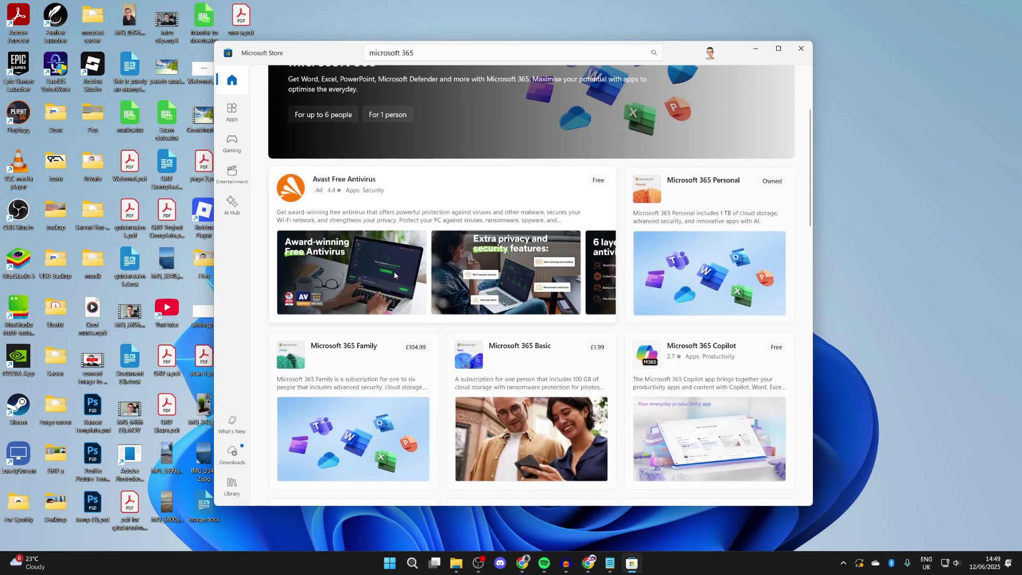
click(673, 204)
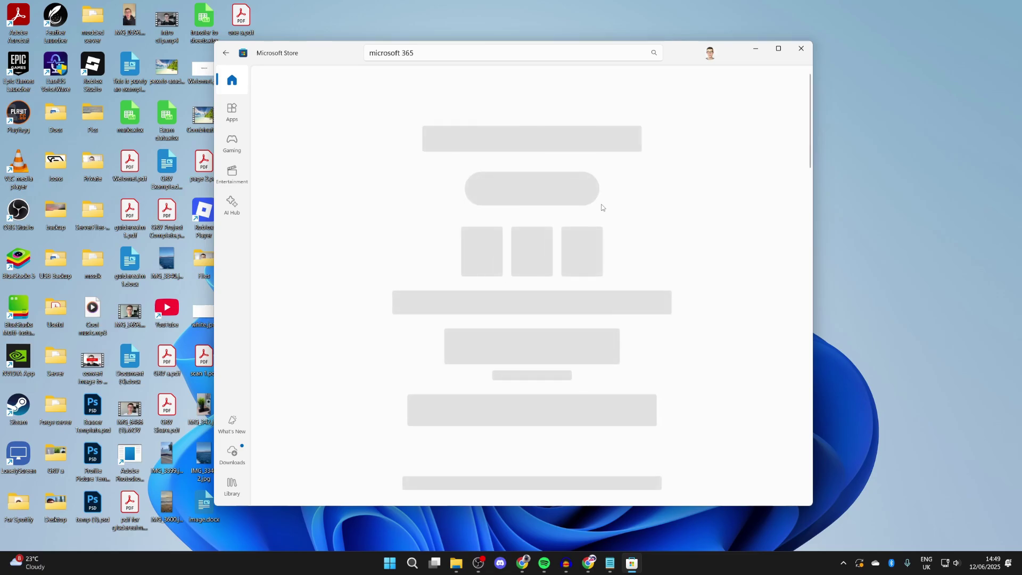
scroll(560, 240, down, 5)
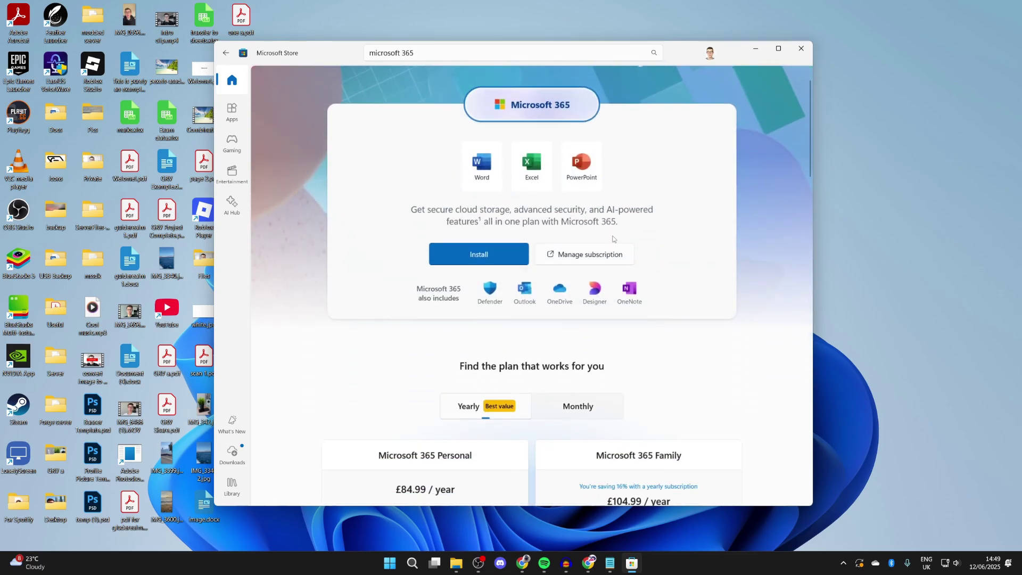
scroll(511, 320, up, 2)
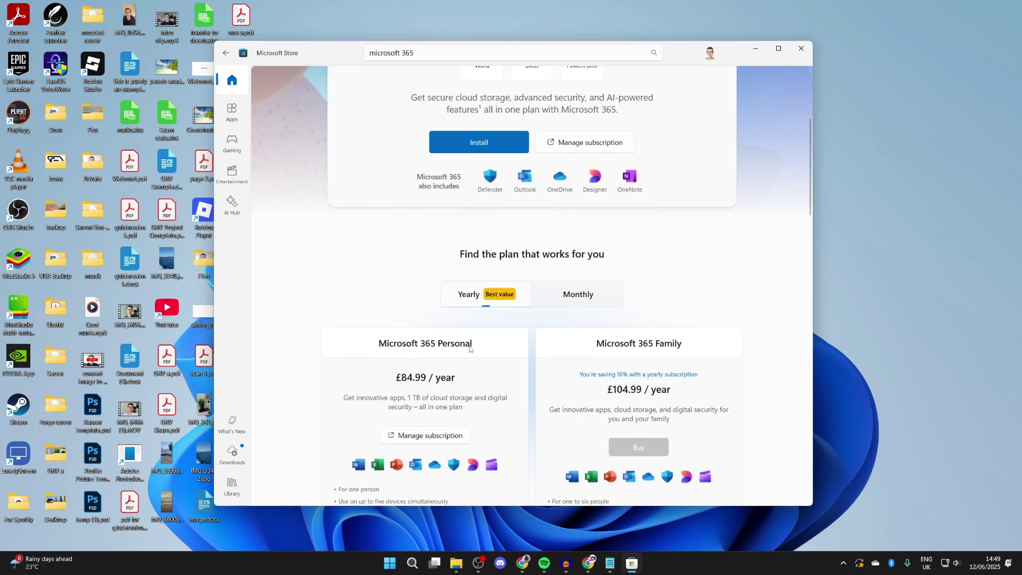
scroll(412, 349, up, 1)
Switch the Microsoft 365 plan pricing from Yearly to Monthly.
click(551, 361)
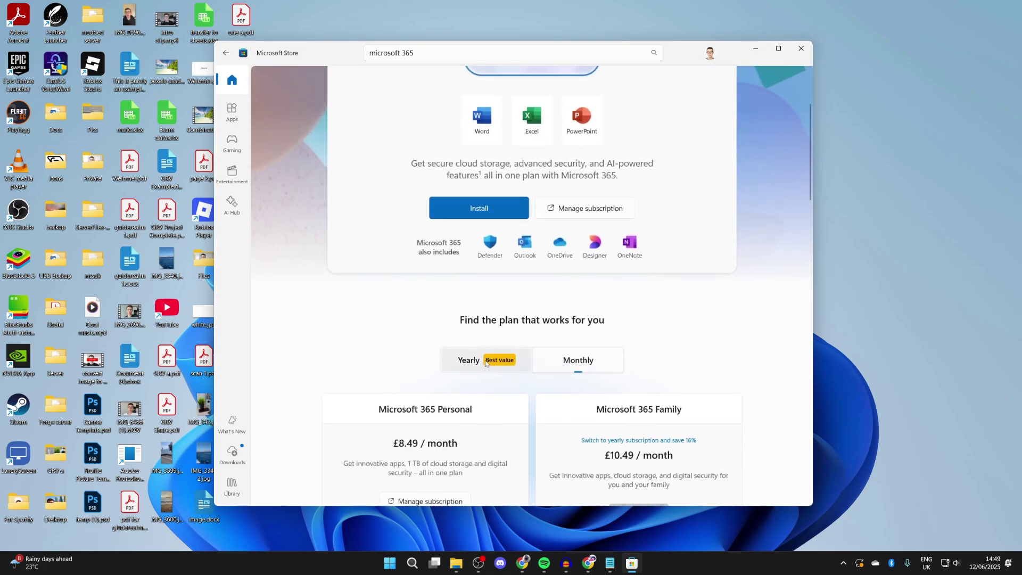
scroll(486, 363, up, 1)
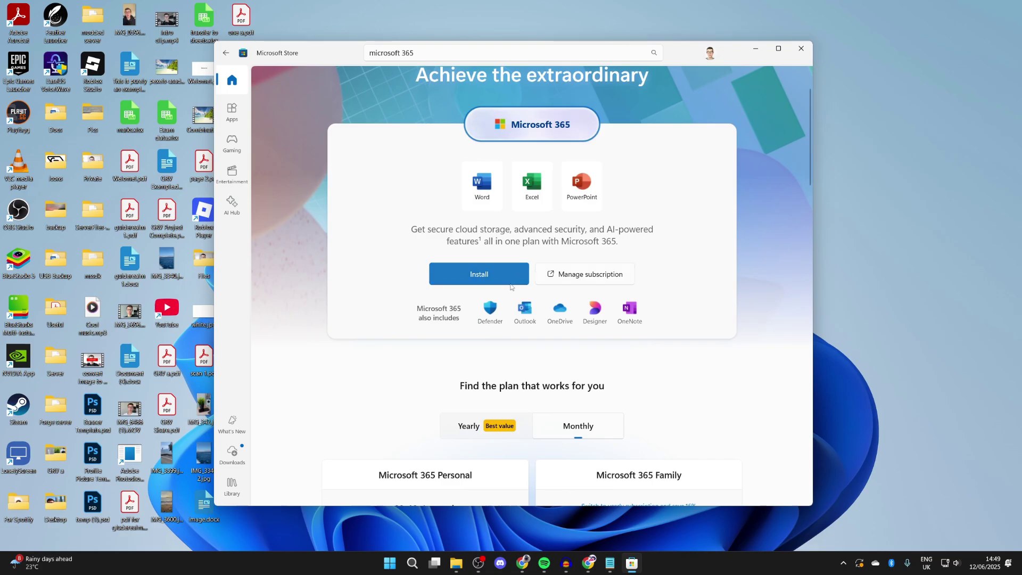
scroll(492, 345, up, 1)
Install Microsoft 365 and dismiss the "You're all set!" confirmation.
click(487, 341)
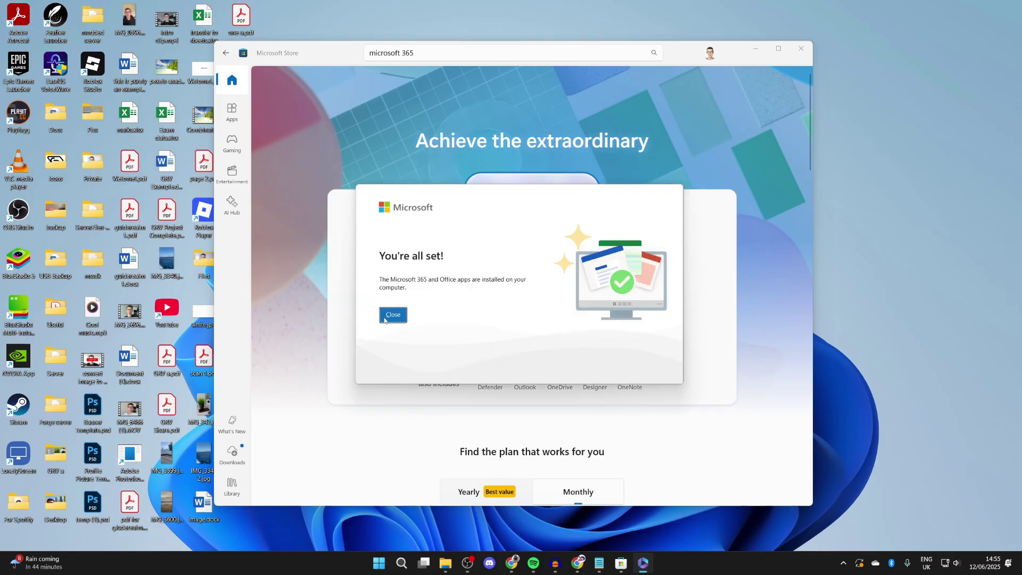
click(392, 315)
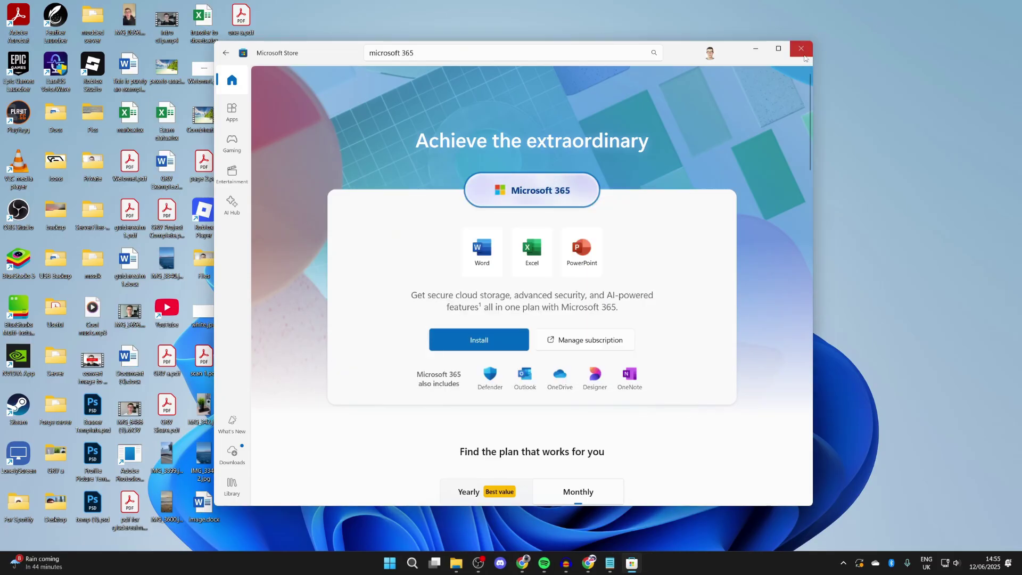
Close the Store and confirm Word shows as an installed app in Windows search.
click(800, 47)
click(423, 564)
text(word)
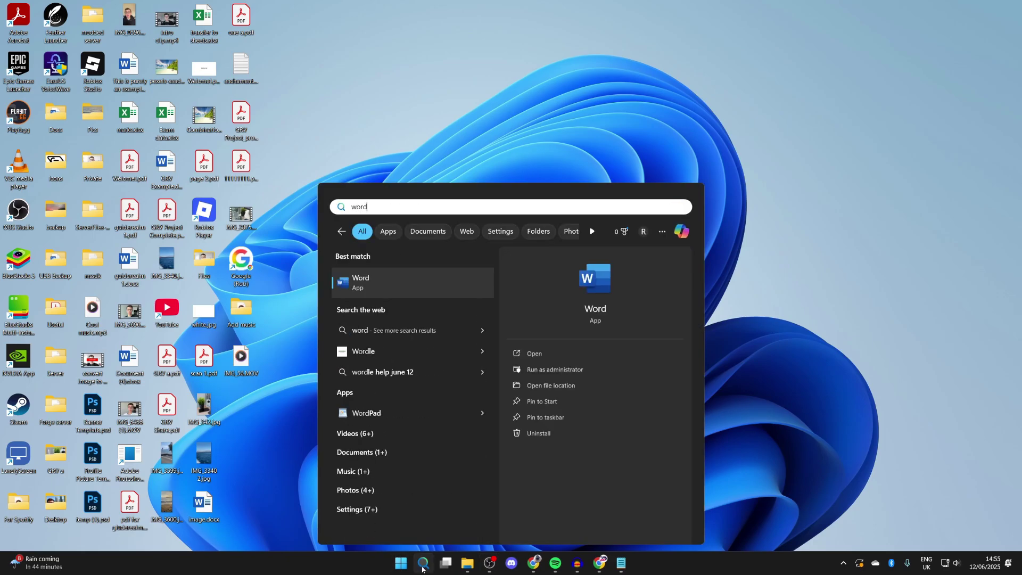
key(BackSpace)
key(BackSpace)
key(BackSpace)
text(p)
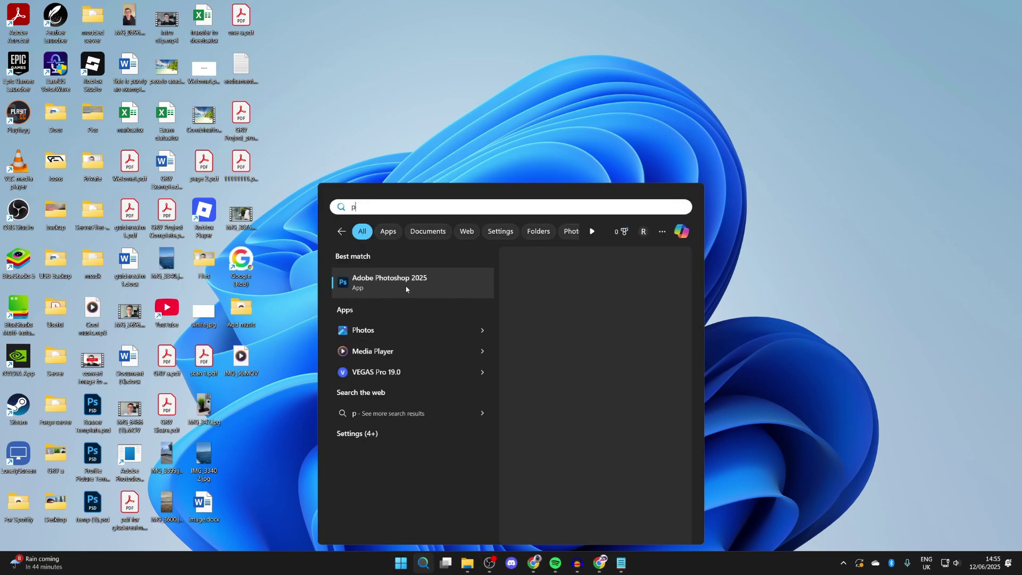